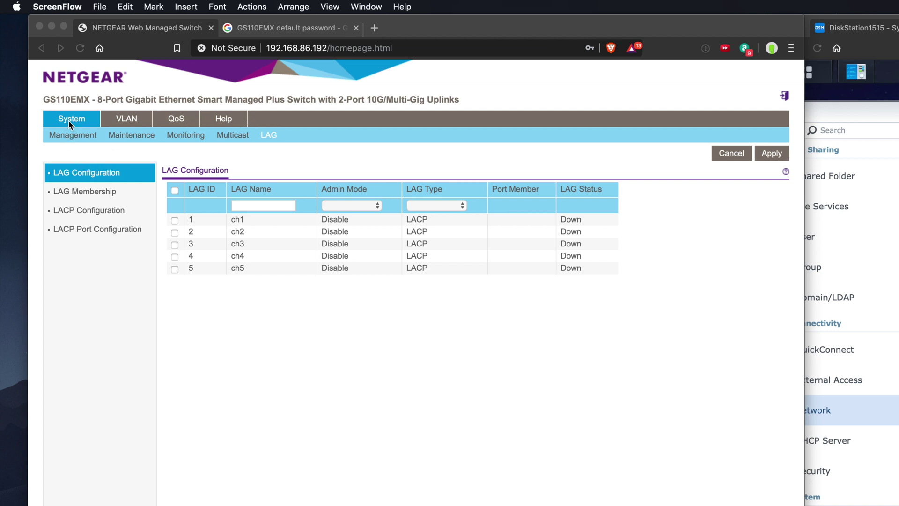
# Add ports 5, 6, 7 and 8 to LAG ch1 on the LAG Membership page and apply.
pyautogui.click(81, 137)
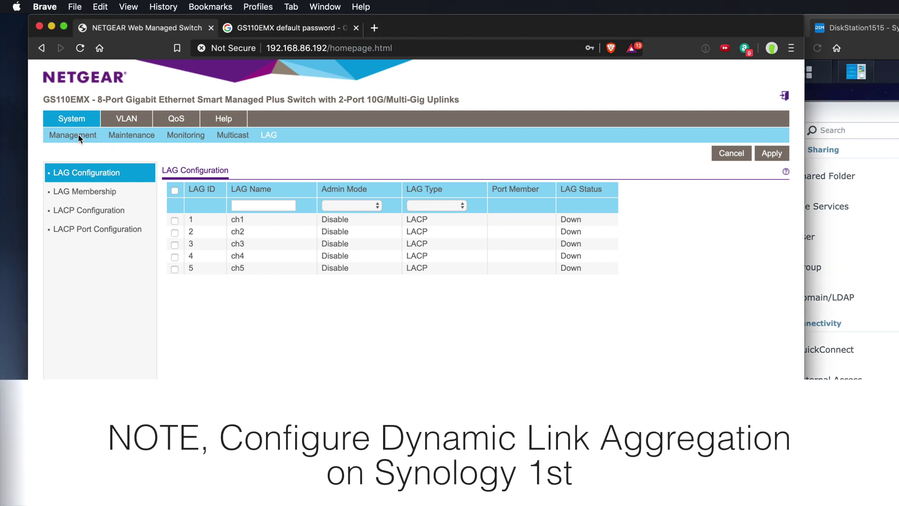
pyautogui.click(271, 137)
pyautogui.click(87, 192)
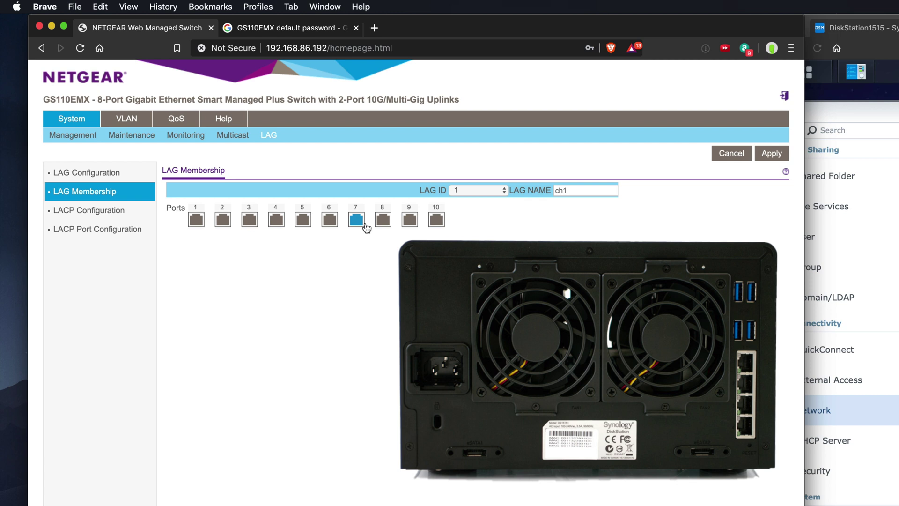
pyautogui.click(304, 221)
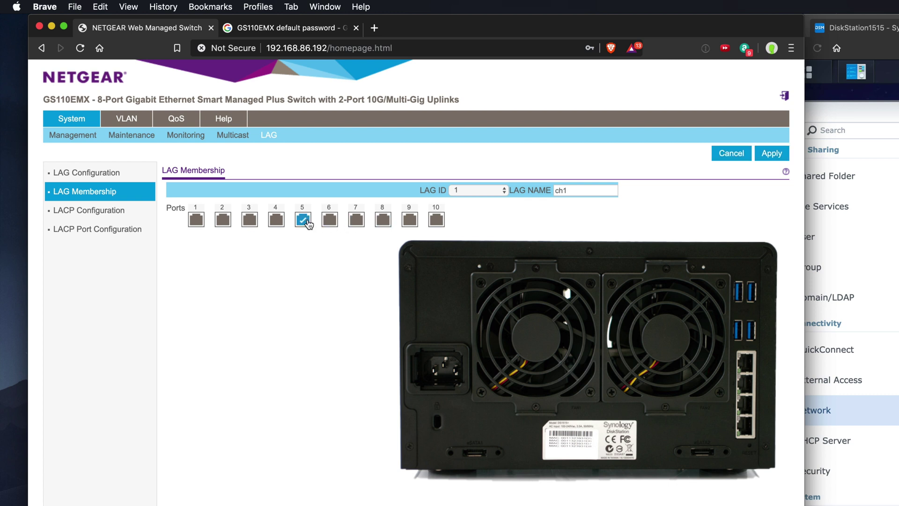
pyautogui.click(329, 220)
pyautogui.click(355, 221)
pyautogui.click(383, 220)
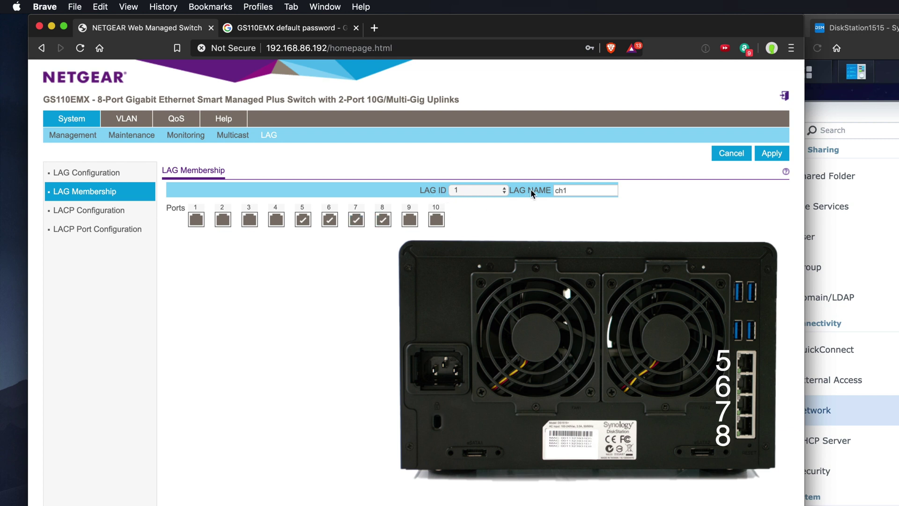
pyautogui.click(771, 154)
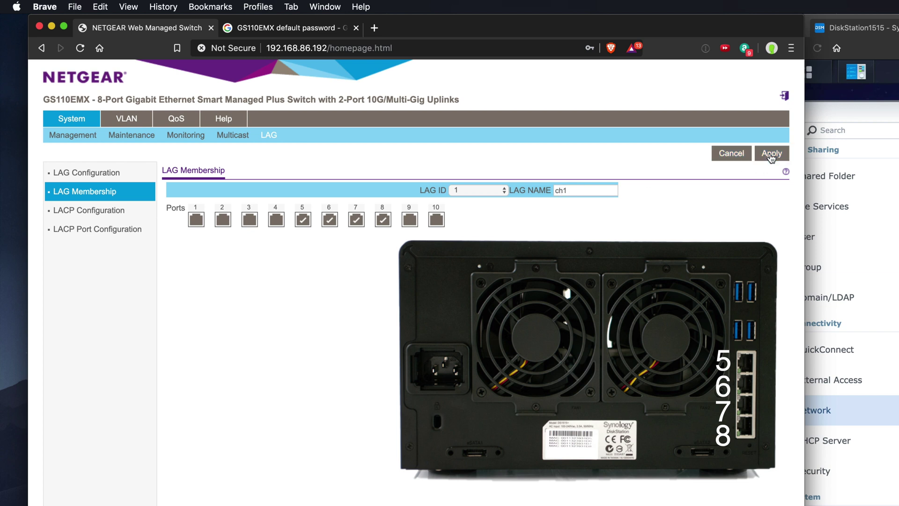
# Set LAG ch1's admin mode to Enable in LAG Configuration and apply.
pyautogui.click(94, 174)
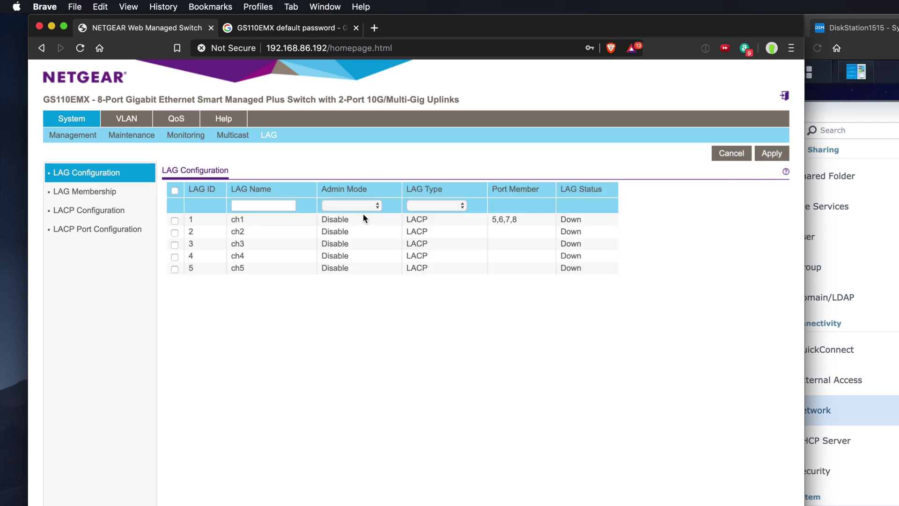
pyautogui.click(175, 221)
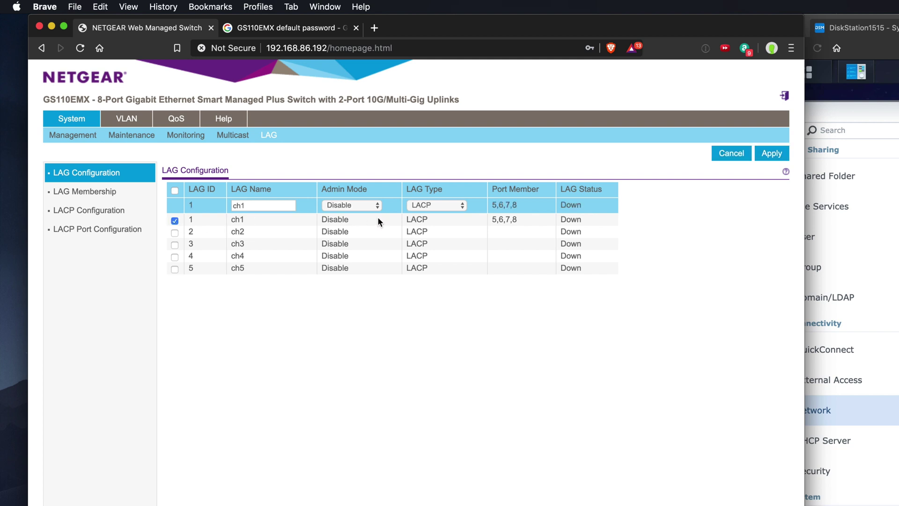
pyautogui.click(359, 205)
pyautogui.click(352, 216)
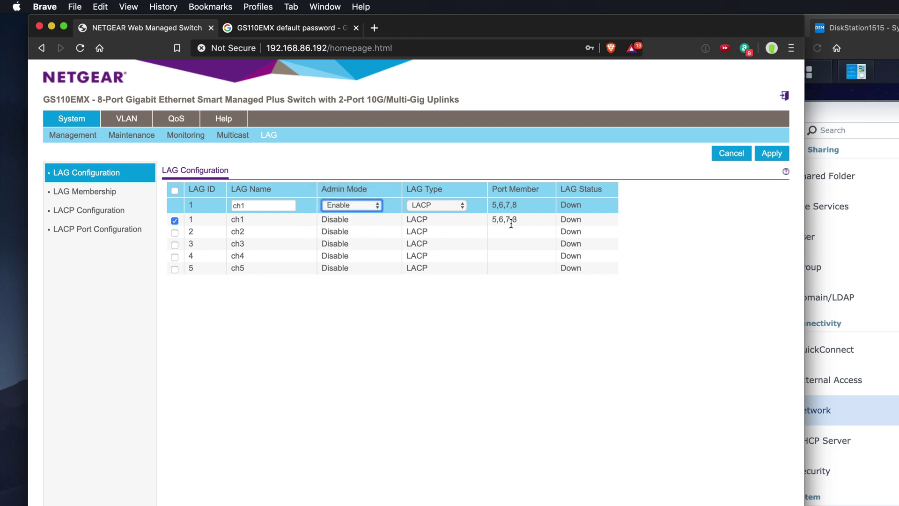
pyautogui.click(778, 156)
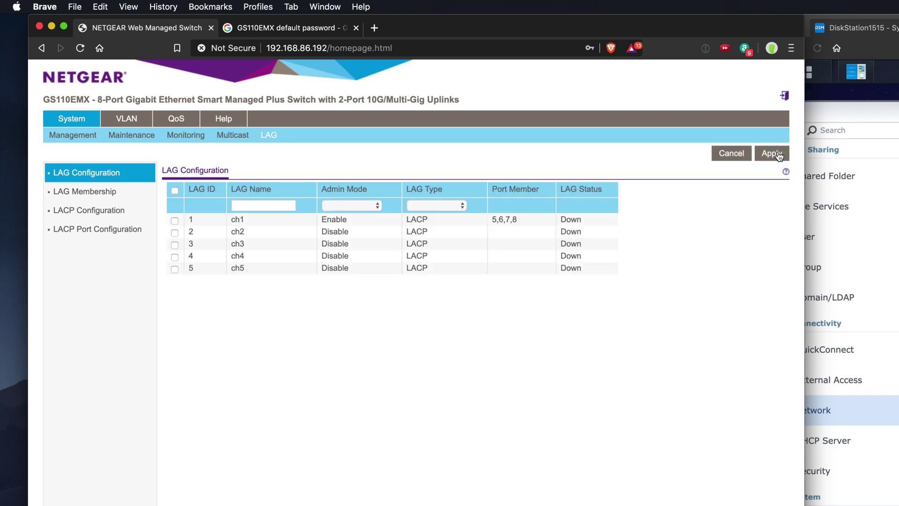
# Review the LACP system priority and per-port LACP settings, then switch to the DiskStation window.
pyautogui.click(77, 212)
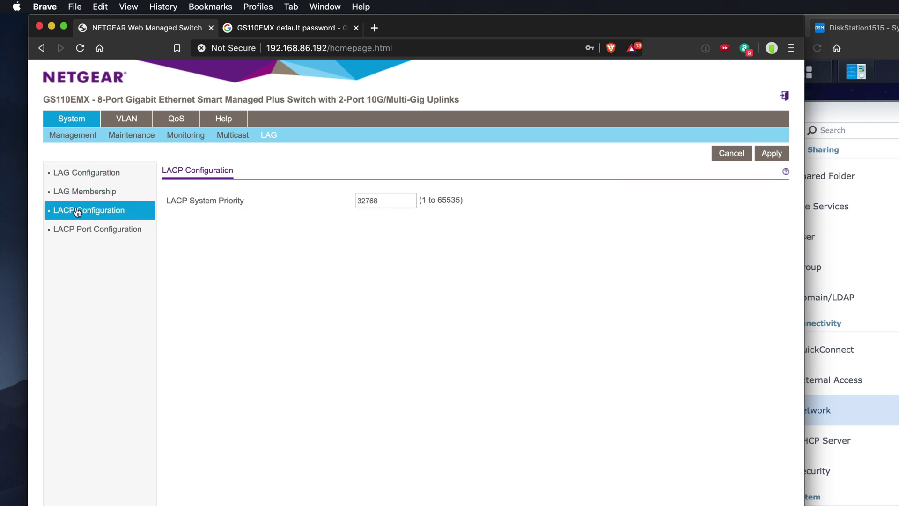
pyautogui.click(107, 228)
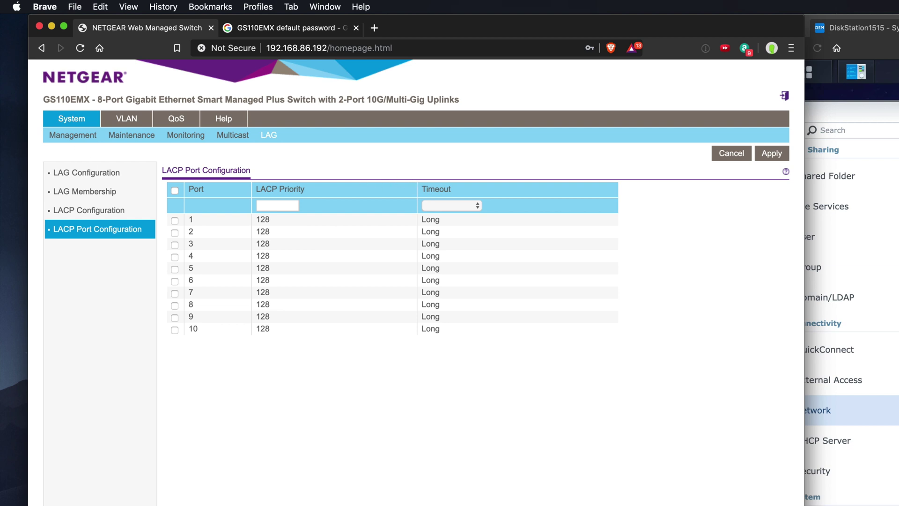
pyautogui.press('super+grave')
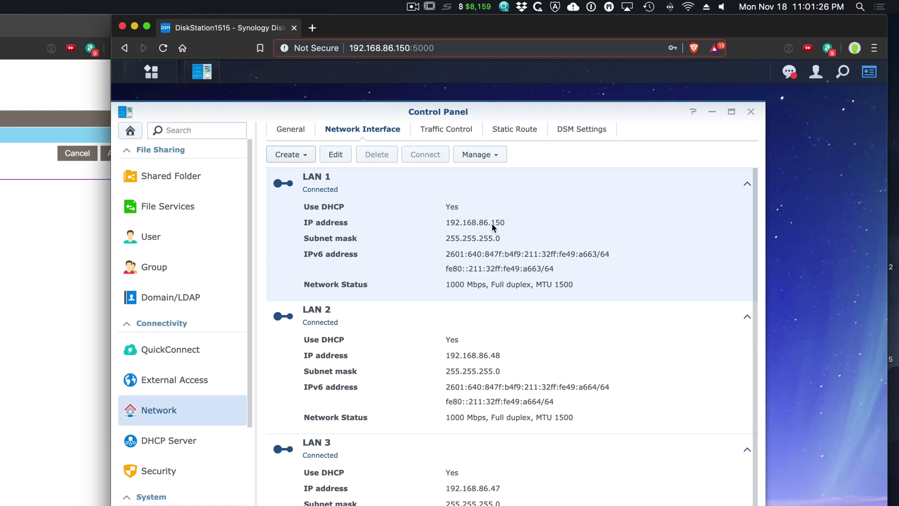
# Start a Create Bond wizard with IEEE 802.3ad Dynamic Link Aggregation and advance to device selection.
pyautogui.click(303, 160)
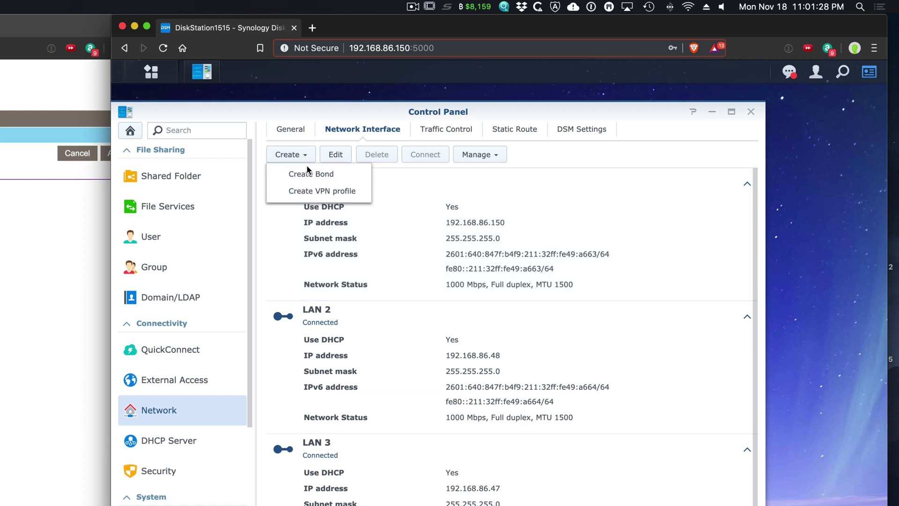
pyautogui.click(308, 173)
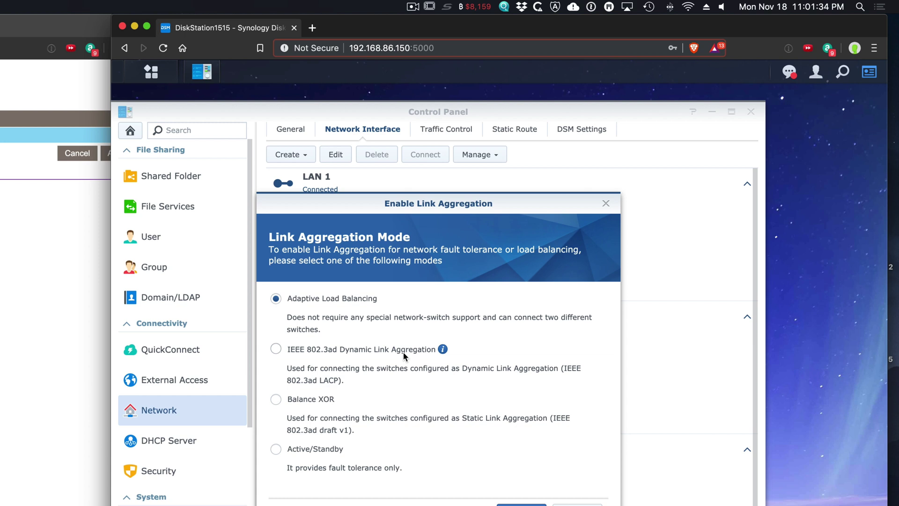
pyautogui.click(273, 350)
pyautogui.click(520, 504)
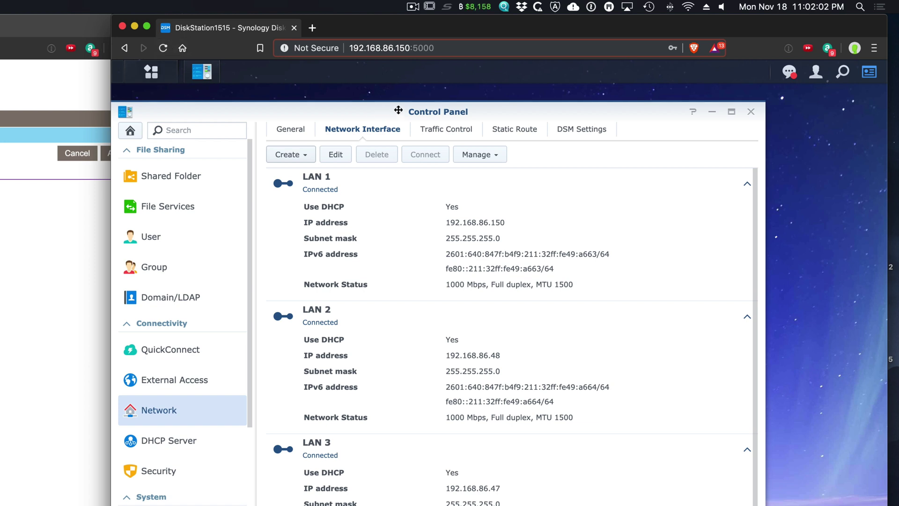
# Reload the DiskStation page at 192.168.86.150, then stop it after it times out.
pyautogui.click(164, 48)
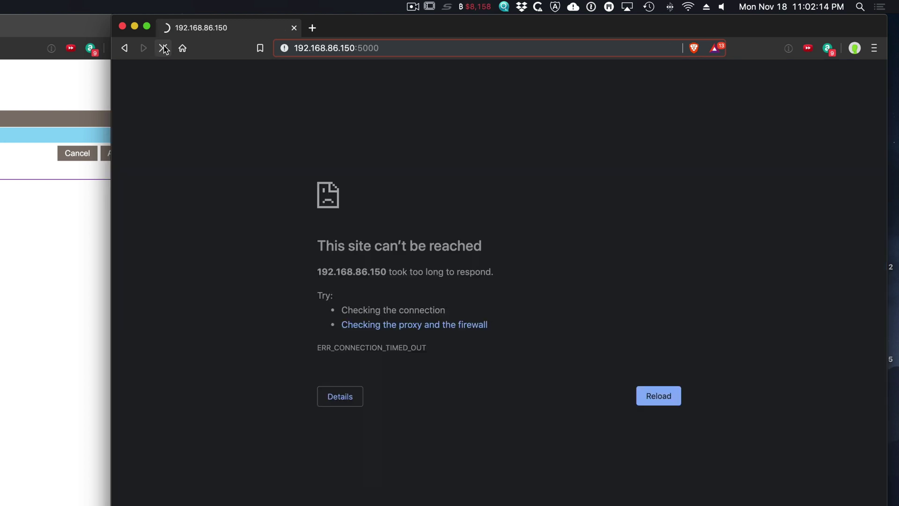
pyautogui.click(163, 48)
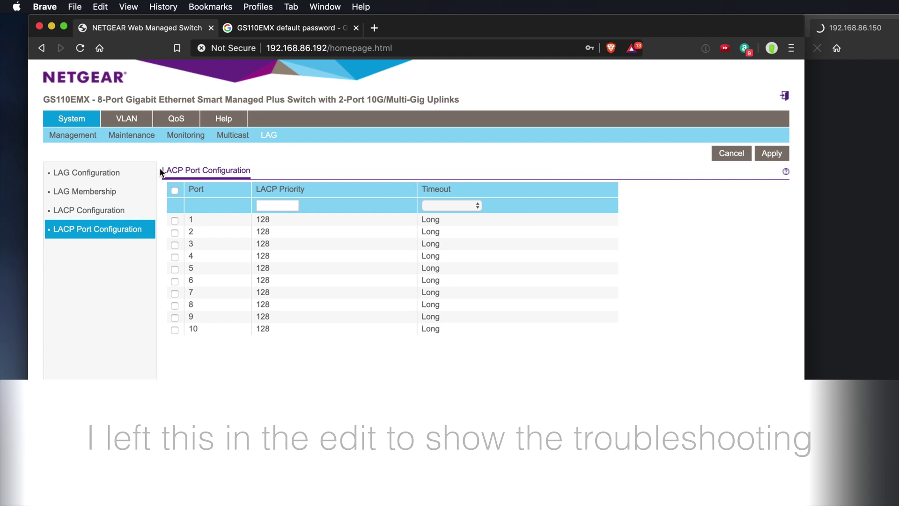
# Try removing ports 6, 7 and 8 from LAG ch1 and dismiss the too-few-ports alert.
pyautogui.click(112, 193)
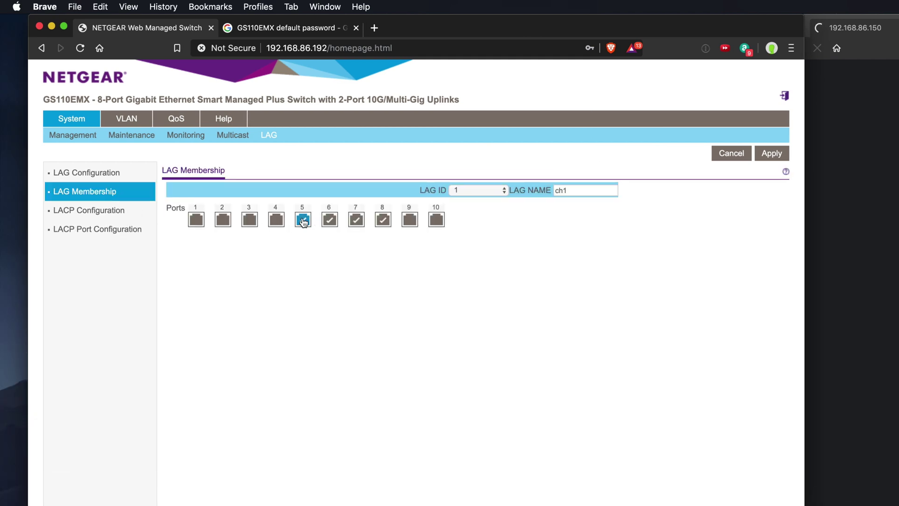
pyautogui.click(330, 220)
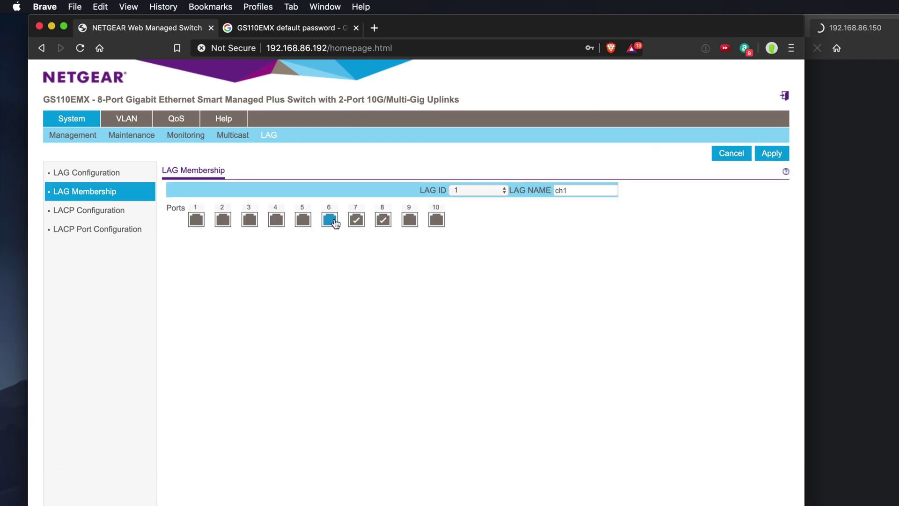
pyautogui.click(355, 221)
pyautogui.click(383, 220)
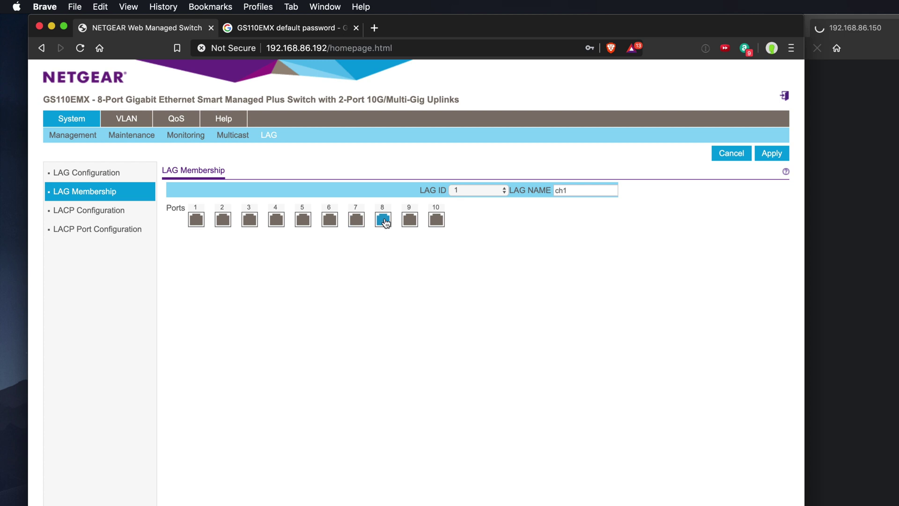
pyautogui.click(764, 157)
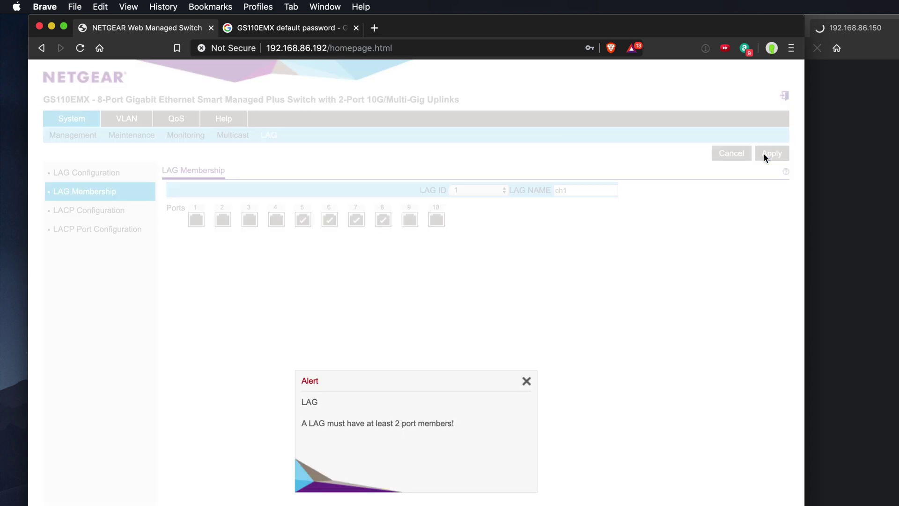
pyautogui.click(527, 382)
# Set LAG ch1's admin mode to Disable, apply, and return to the DiskStation window.
pyautogui.click(80, 174)
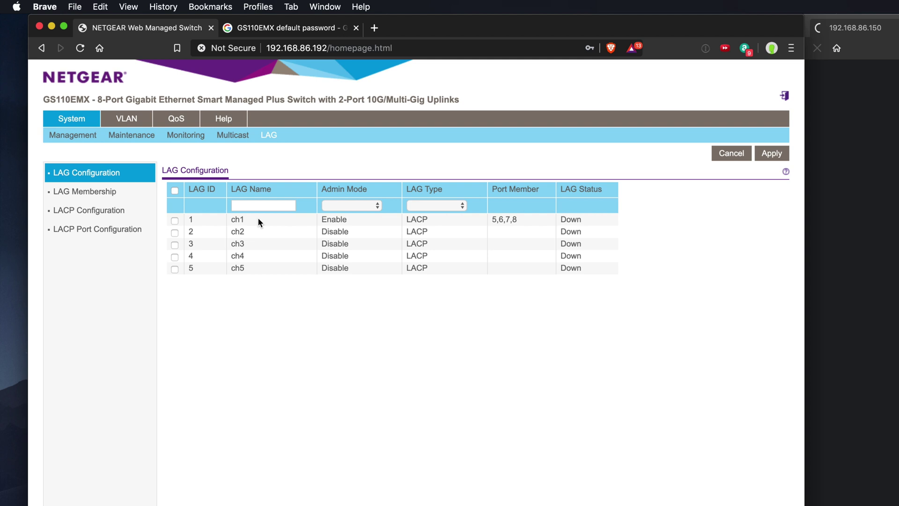
pyautogui.click(175, 220)
pyautogui.click(335, 206)
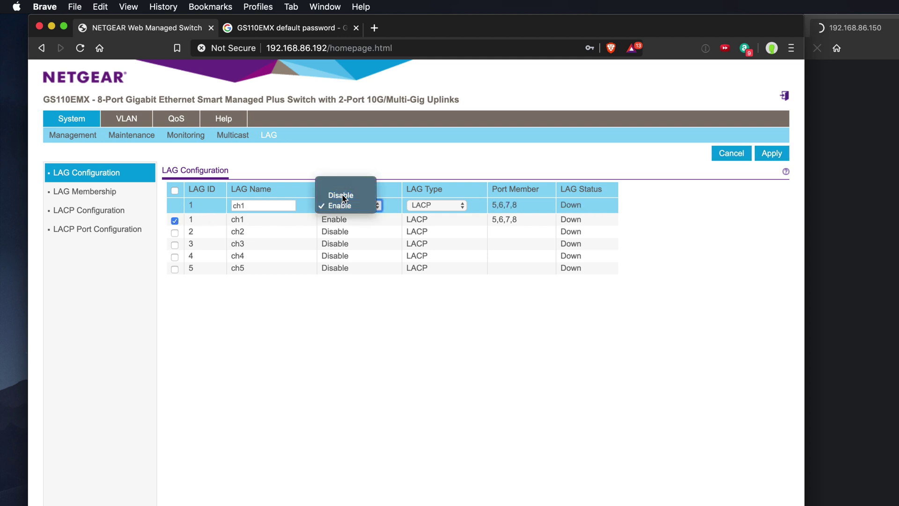
pyautogui.click(341, 195)
pyautogui.click(771, 154)
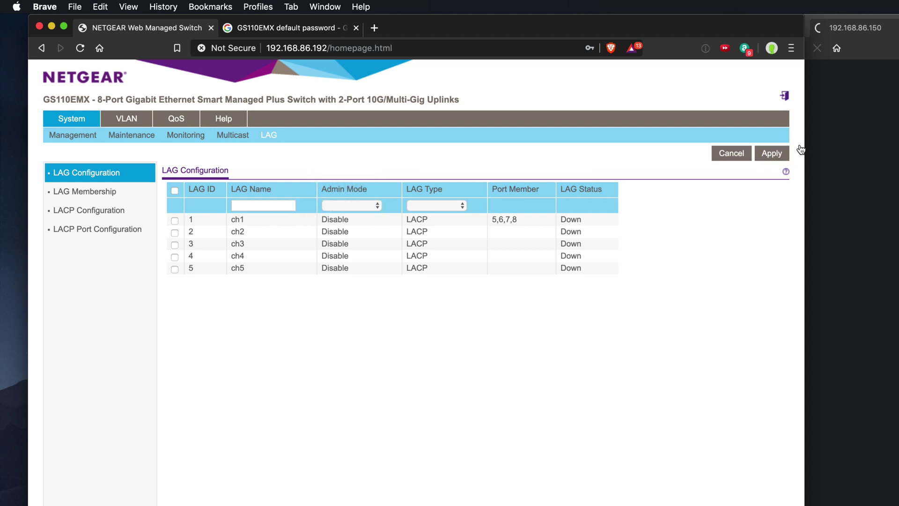
pyautogui.click(838, 63)
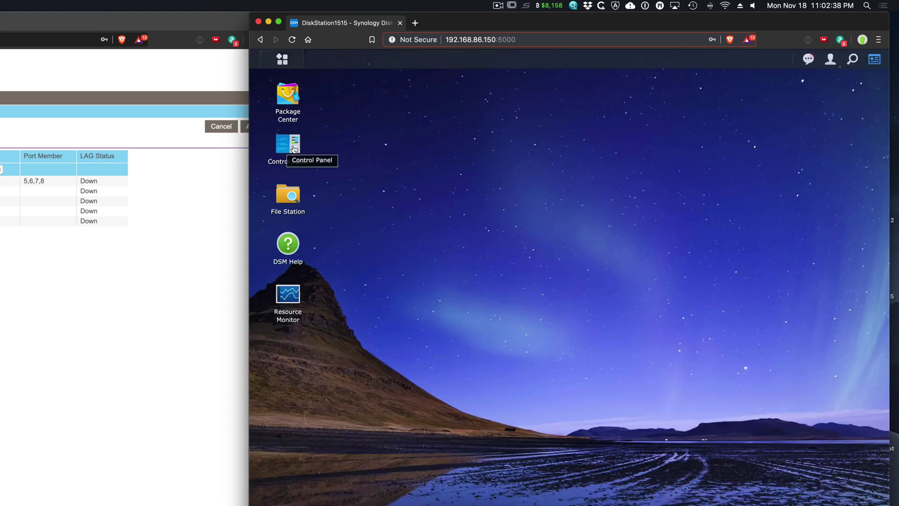
# From Control Panel's Network Interface list, start a new bond in IEEE 802.3ad mode.
pyautogui.click(294, 149)
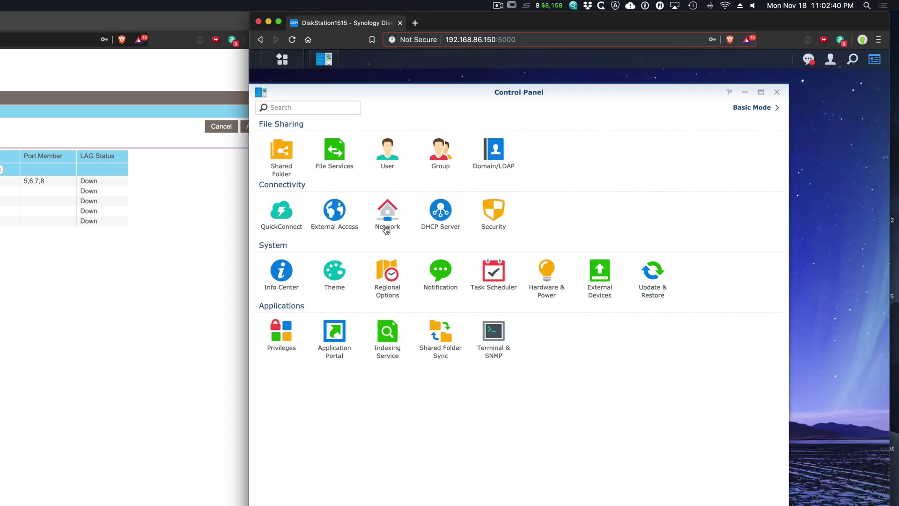
pyautogui.click(385, 228)
pyautogui.click(454, 106)
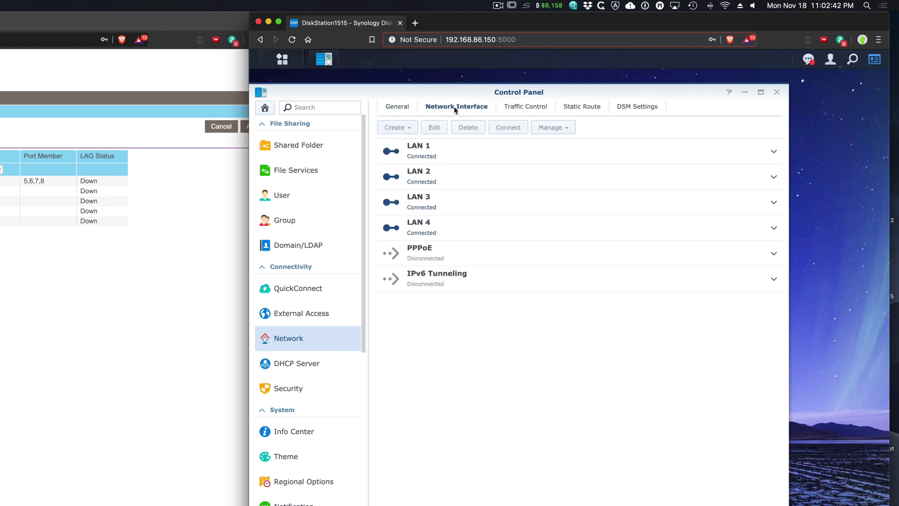
pyautogui.click(394, 127)
pyautogui.click(406, 145)
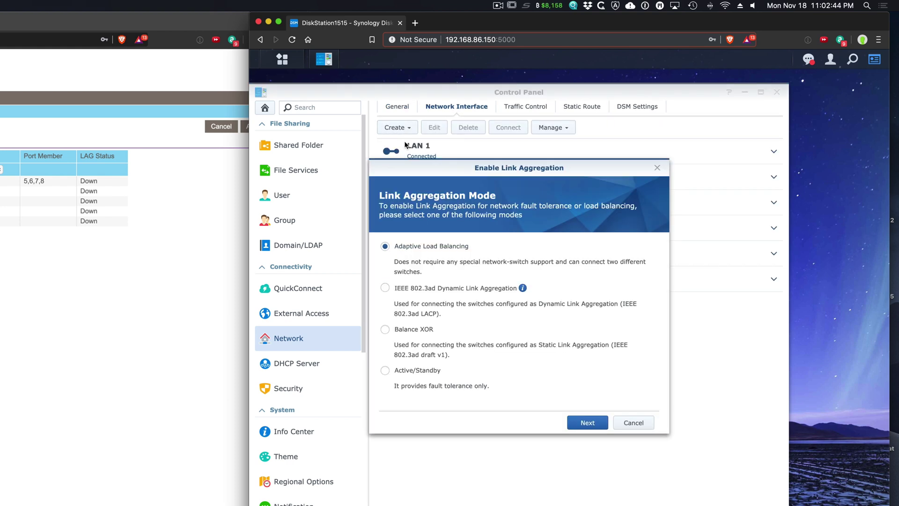
pyautogui.click(384, 287)
pyautogui.click(587, 422)
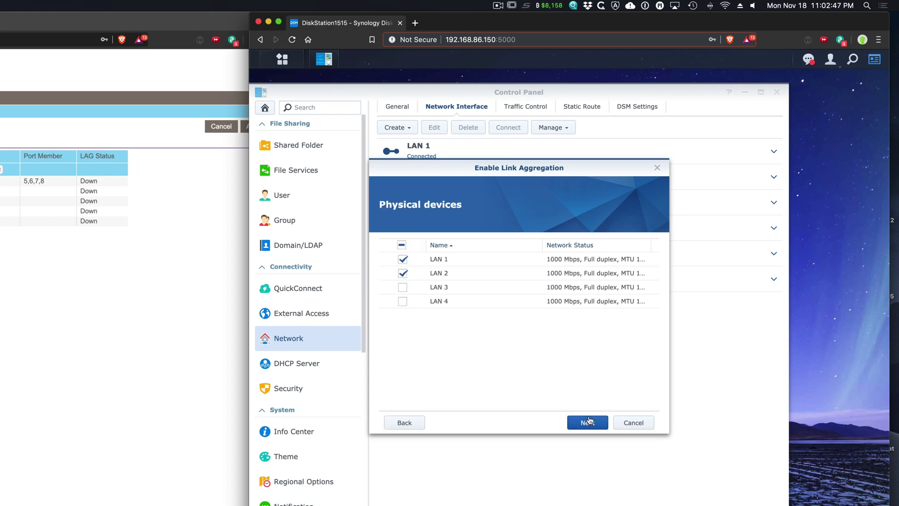
# Add LAN 3 and LAN 4 to the bond alongside LAN 1 and LAN 2, then continue.
pyautogui.click(402, 287)
pyautogui.click(402, 301)
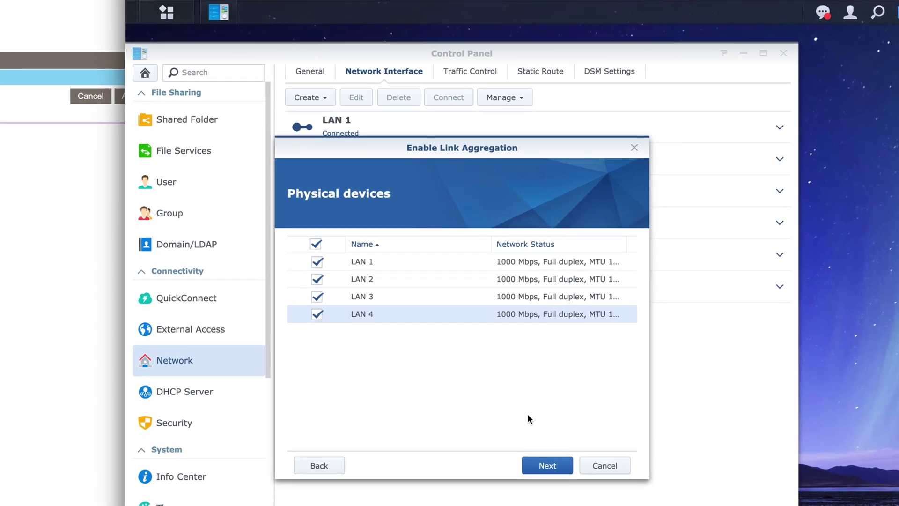
pyautogui.click(548, 465)
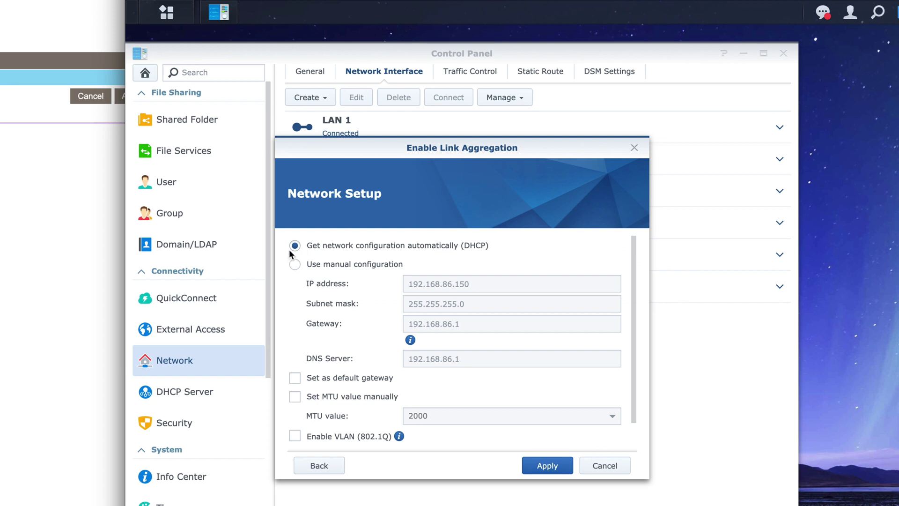
# Give the bond manual IP 192.168.86.150, mask 255.255.255.0, gateway 192.168.86.1, and confirm creation.
pyautogui.click(297, 264)
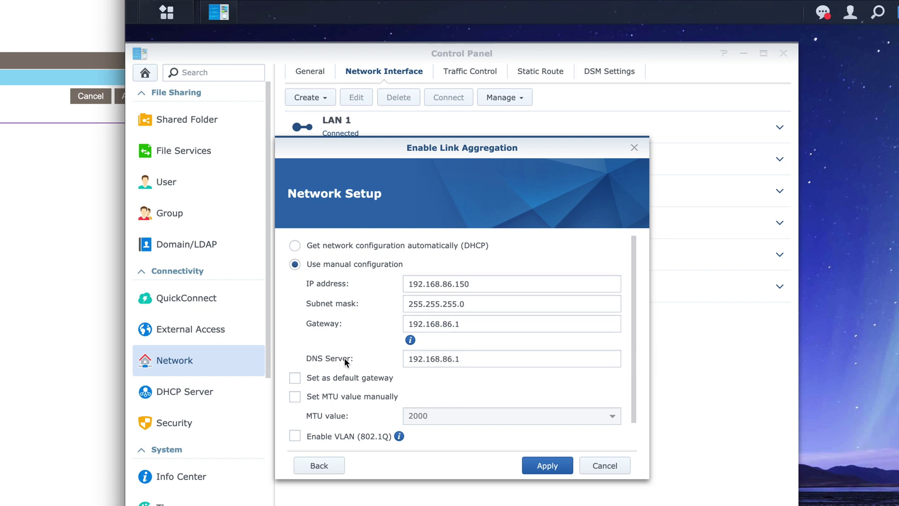
pyautogui.click(545, 464)
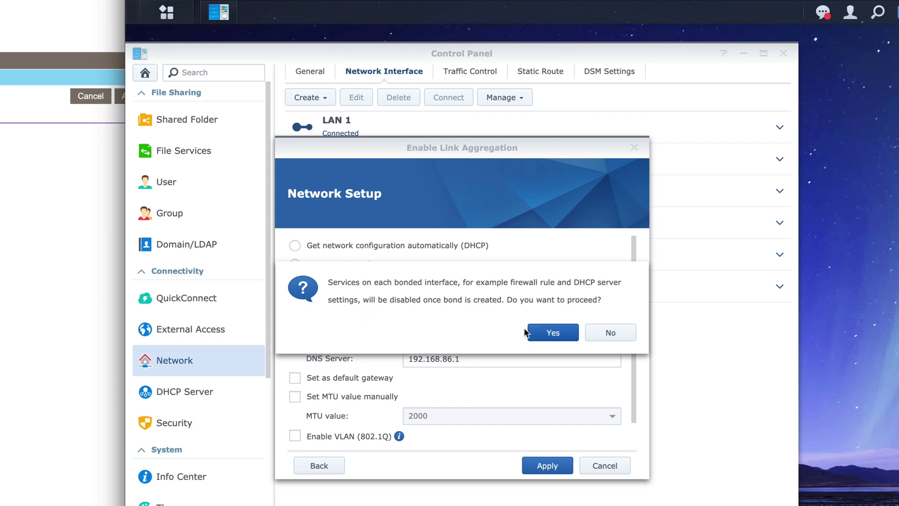
pyautogui.click(548, 331)
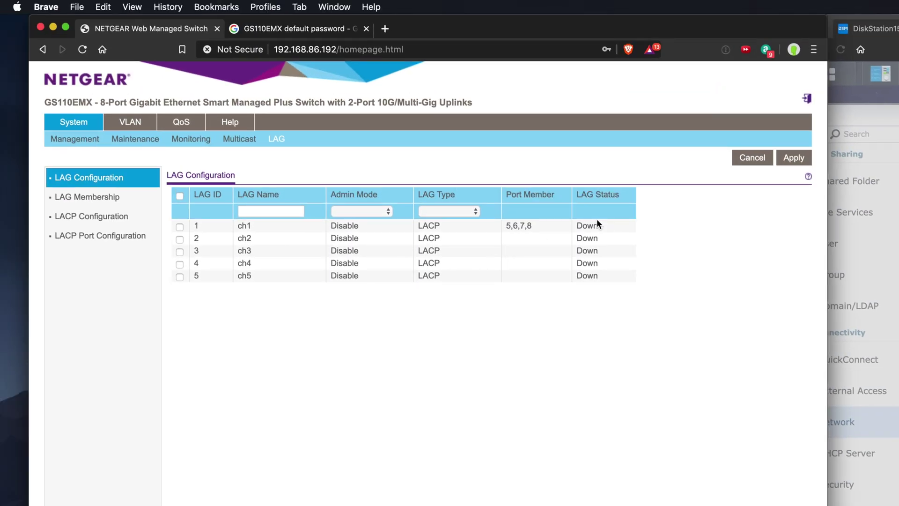
# Re-enable LAG ch1's admin mode on the switch, apply, and return to the DiskStation window.
pyautogui.click(181, 227)
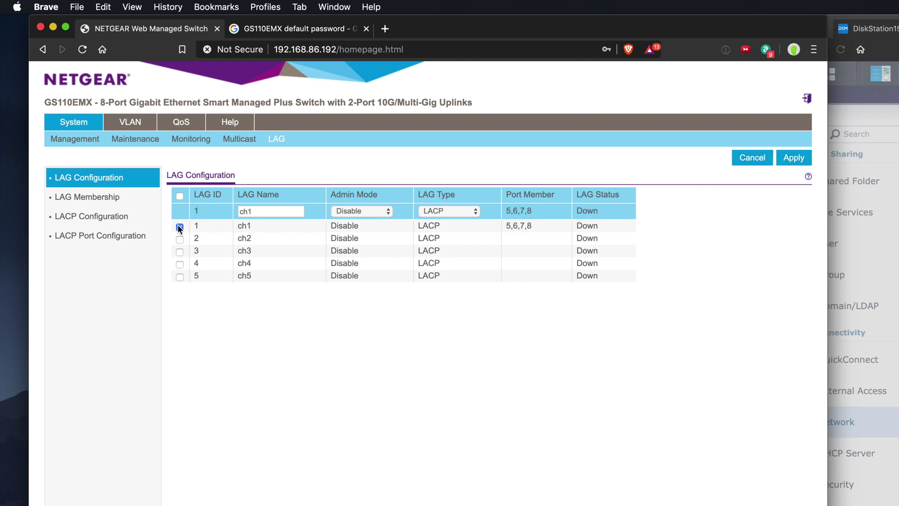
pyautogui.click(374, 211)
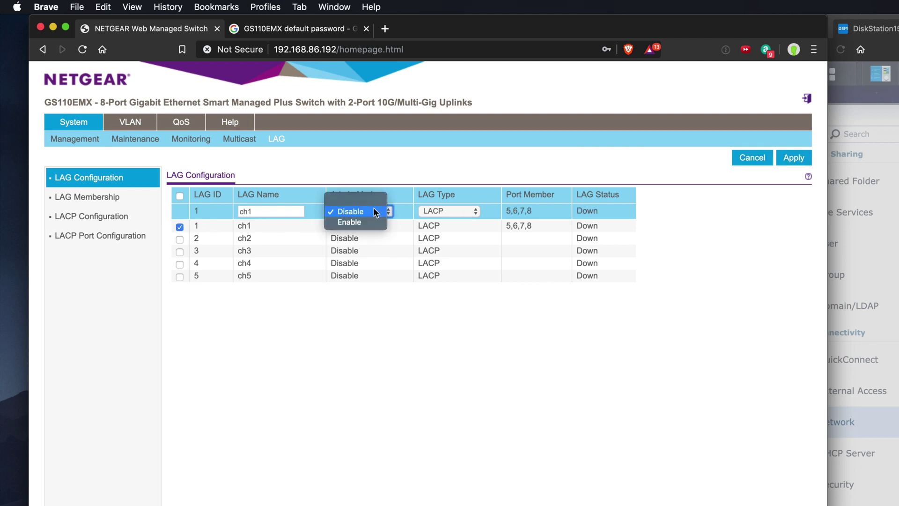
pyautogui.click(363, 220)
pyautogui.click(794, 159)
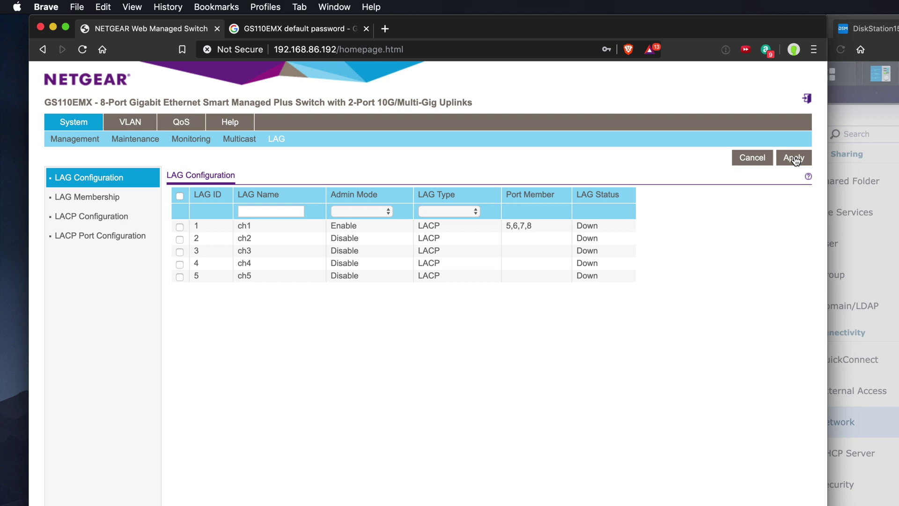
pyautogui.click(518, 28)
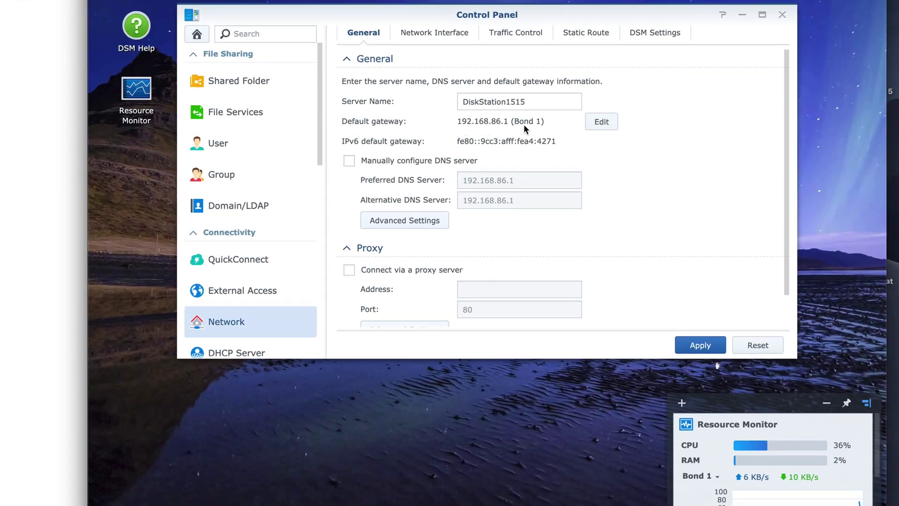
# Expand Bond 1 under Network Interface to show LAN 1–4 totalling 4000 Mbps.
pyautogui.click(434, 32)
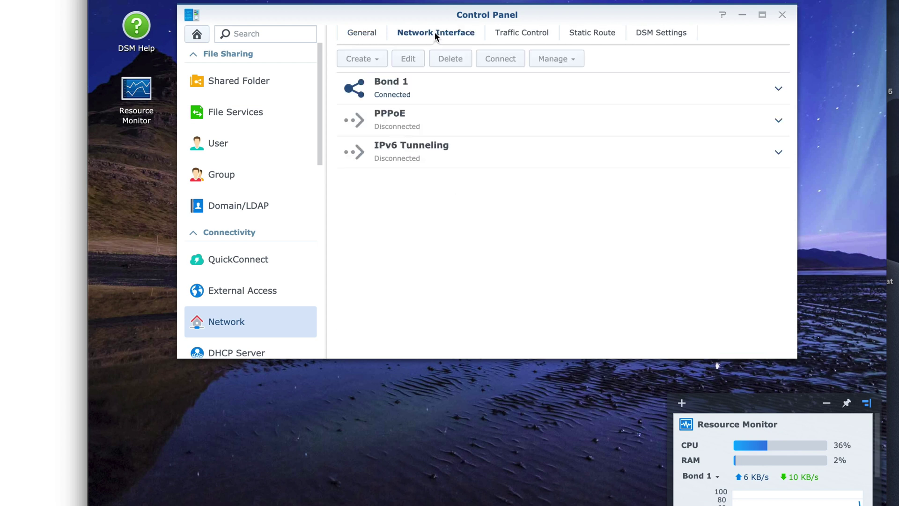
pyautogui.click(779, 90)
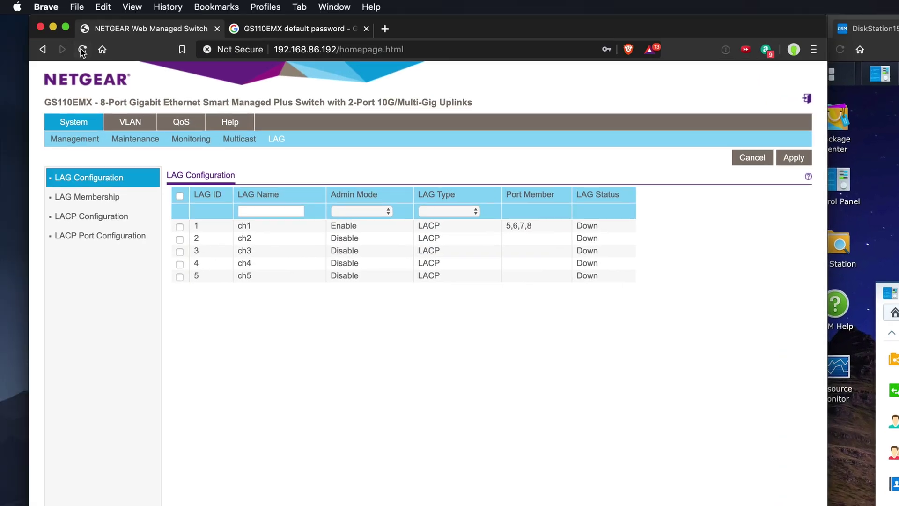
# Reload the switch's LAG table, highlight ch1 now showing Up, and return to the DiskStation.
pyautogui.click(82, 50)
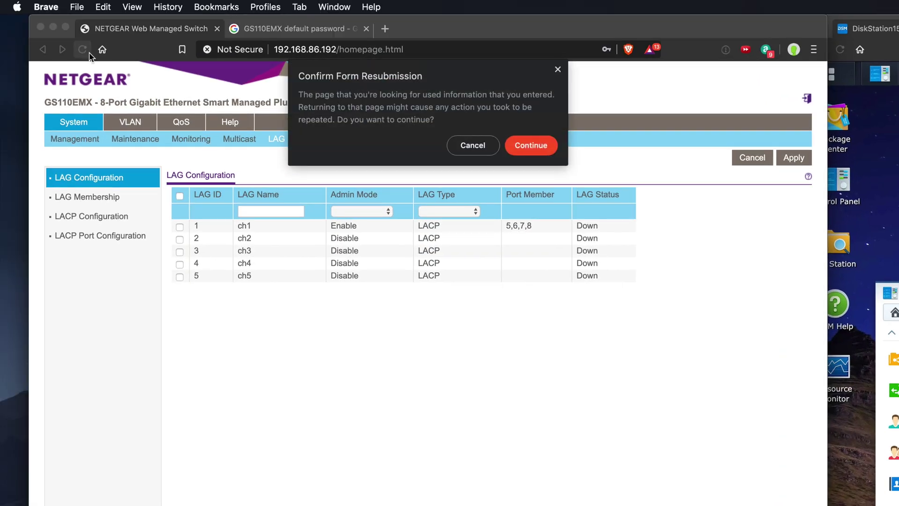
pyautogui.click(473, 144)
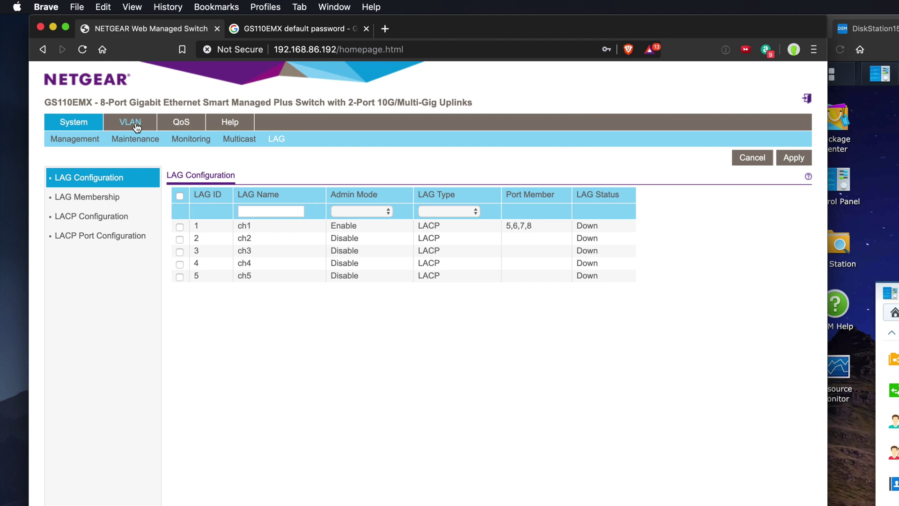
pyautogui.click(58, 140)
pyautogui.click(276, 139)
pyautogui.moveTo(591, 227); pyautogui.dragTo(191, 224)
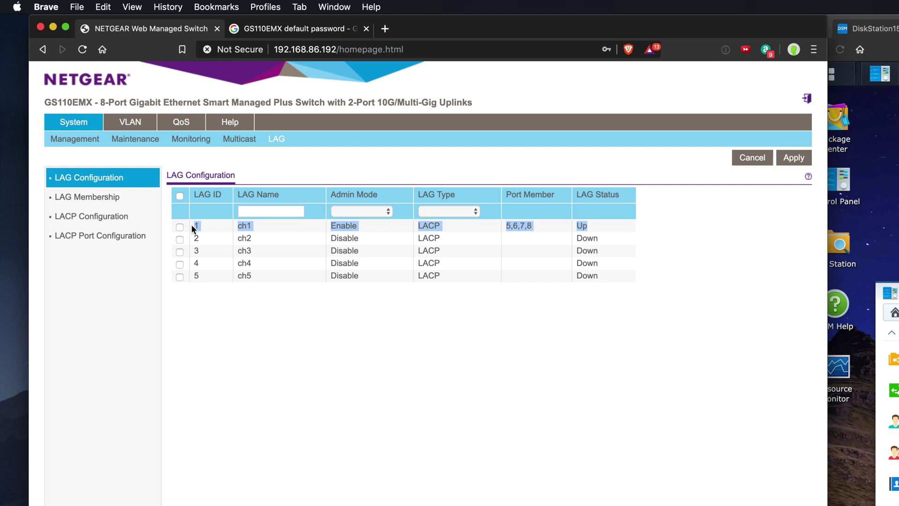
pyautogui.click(737, 238)
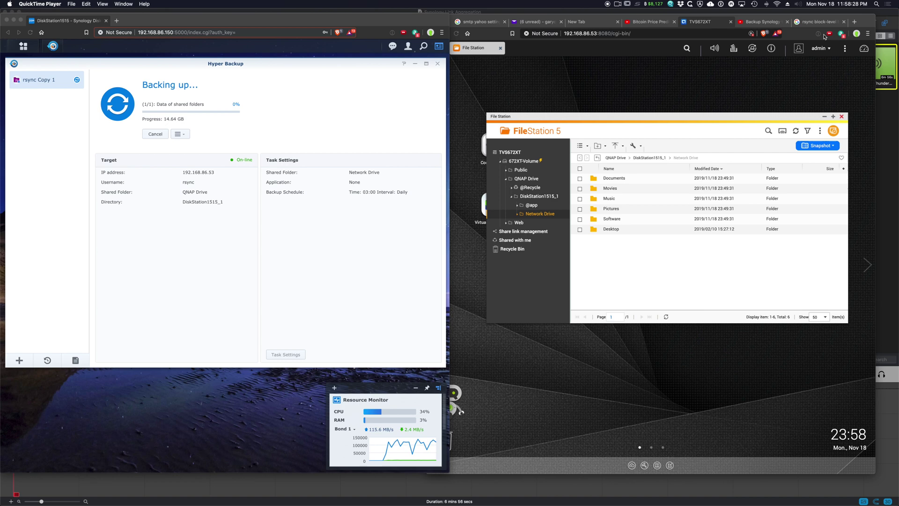
# Bring the Brave QNAP File Station window, showing the Network Drive folder, to the front.
pyautogui.click(866, 54)
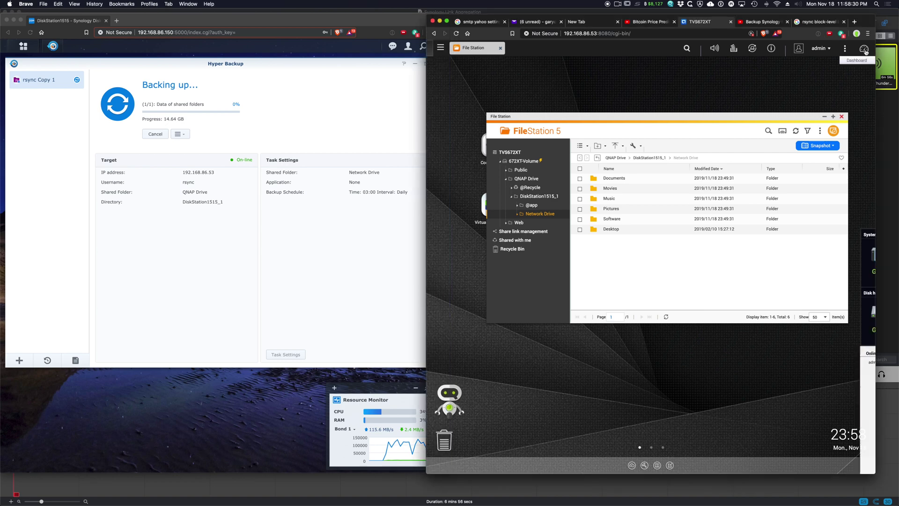